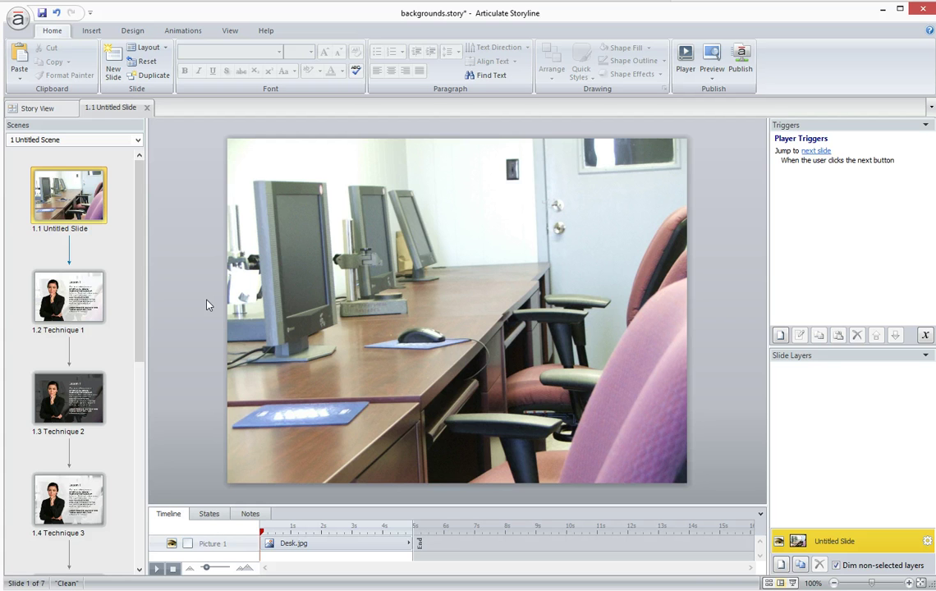
# Step: Paste the character and Lesson 1 text box onto slide 1.1 over the desk photo
pyautogui.hotkey('ctrl', 'v')
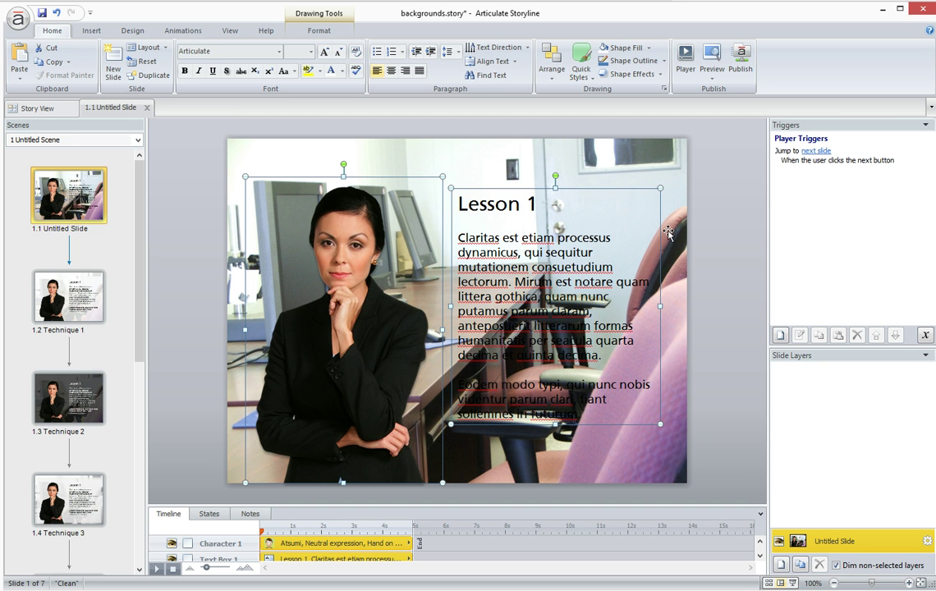
# Step: Review the Technique 1, 2 and 3 slides, then open slide 1.5 Slide 1
pyautogui.click(716, 312)
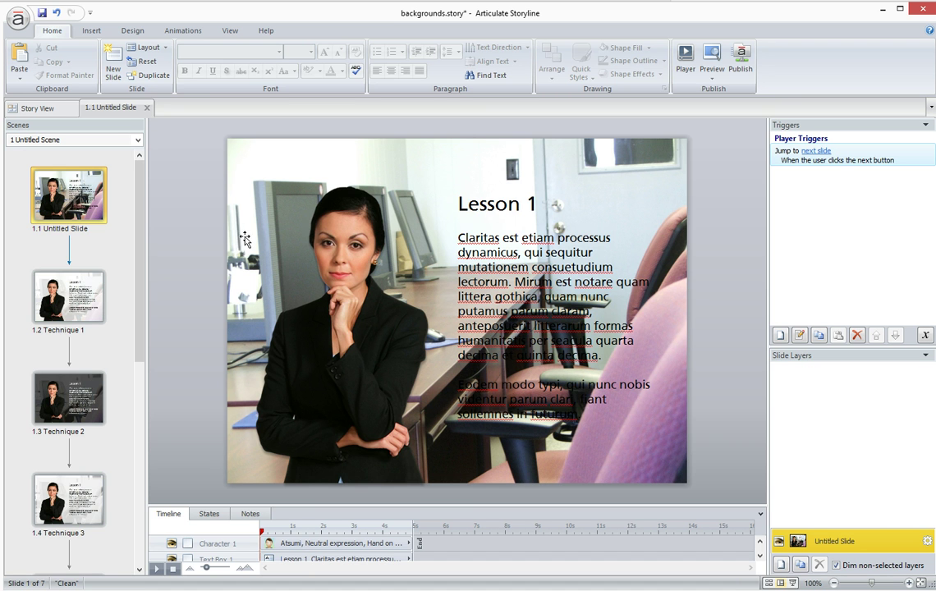
pyautogui.click(78, 310)
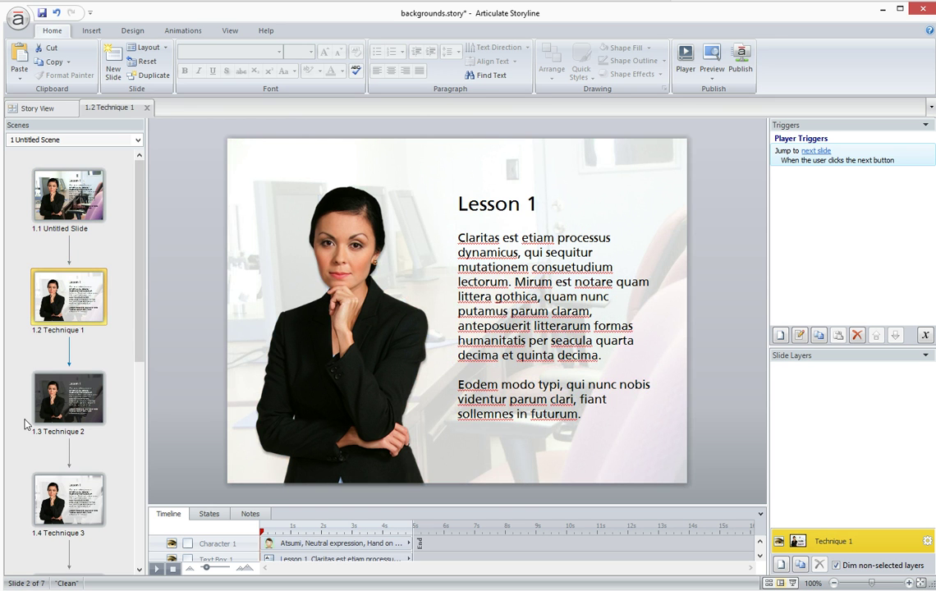
pyautogui.click(75, 399)
pyautogui.click(82, 496)
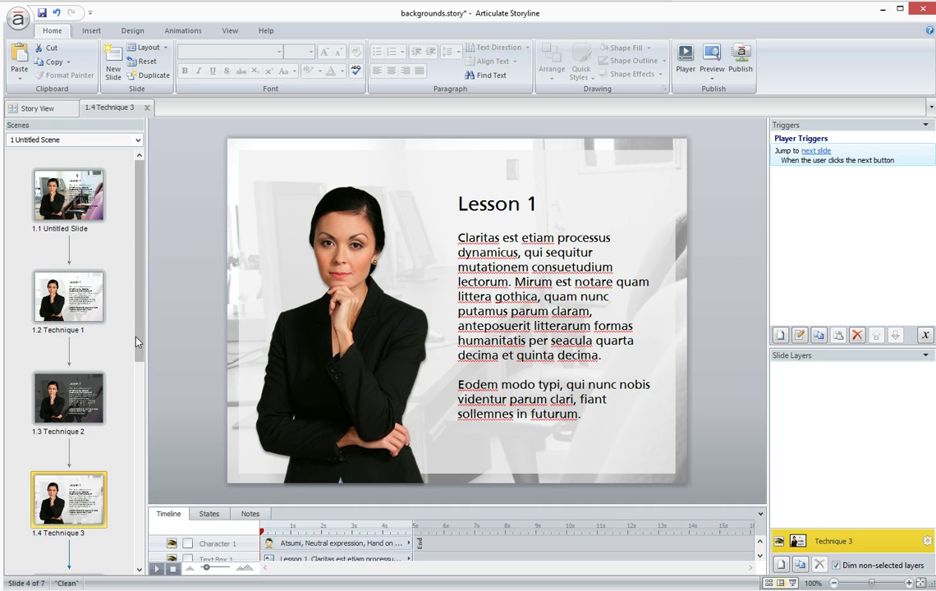
pyautogui.scroll(-3, 139, 343)
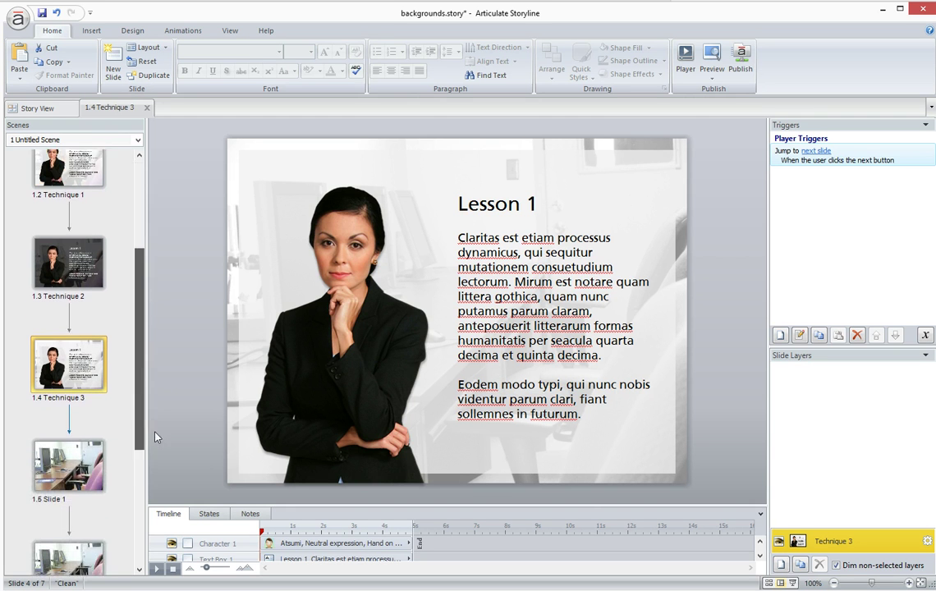
pyautogui.click(79, 429)
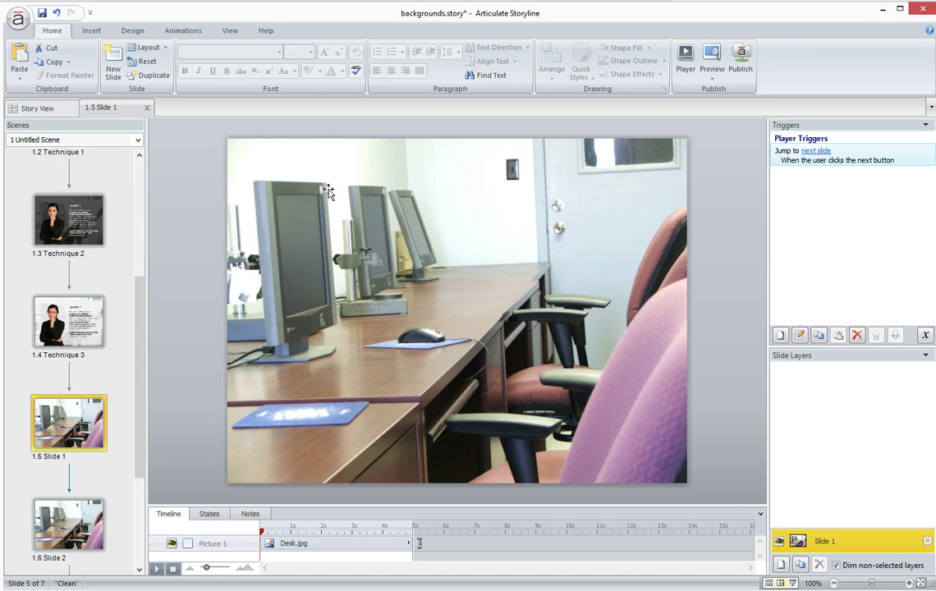
# Step: Set the desk photo's transparency to 80% in Format Picture
pyautogui.rightClick(327, 191)
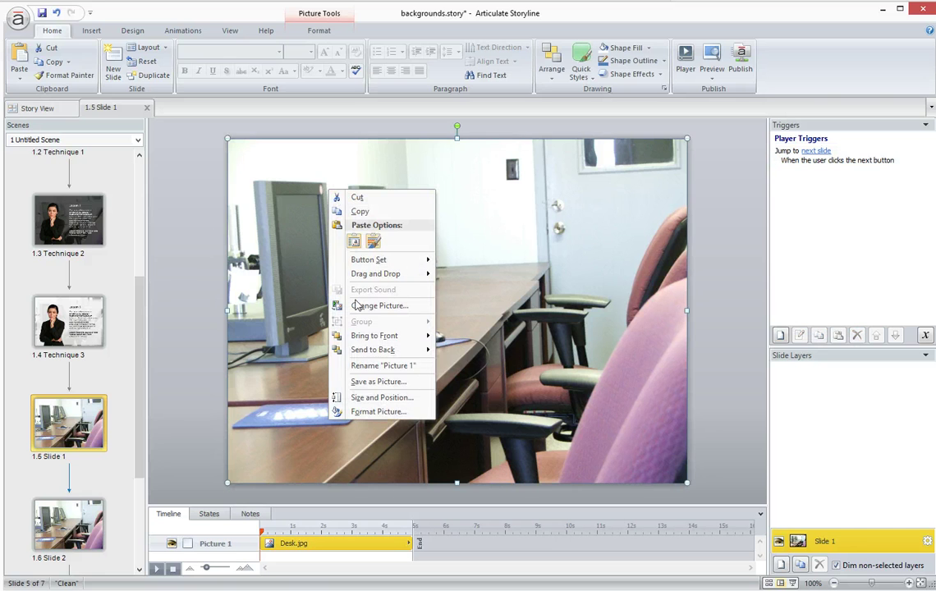
pyautogui.click(369, 413)
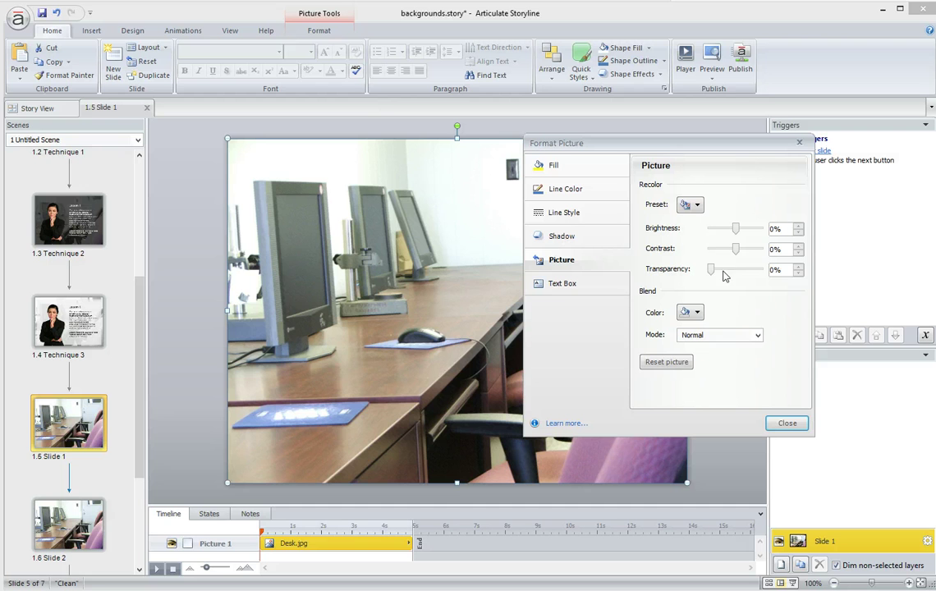
pyautogui.moveTo(713, 274); pyautogui.dragTo(749, 273)
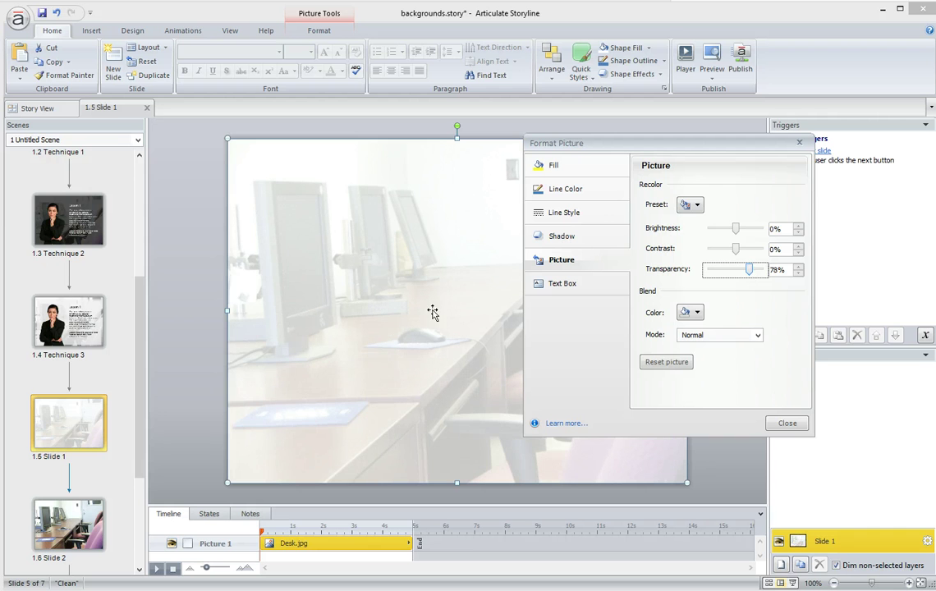
pyautogui.click(799, 266)
pyautogui.click(799, 266)
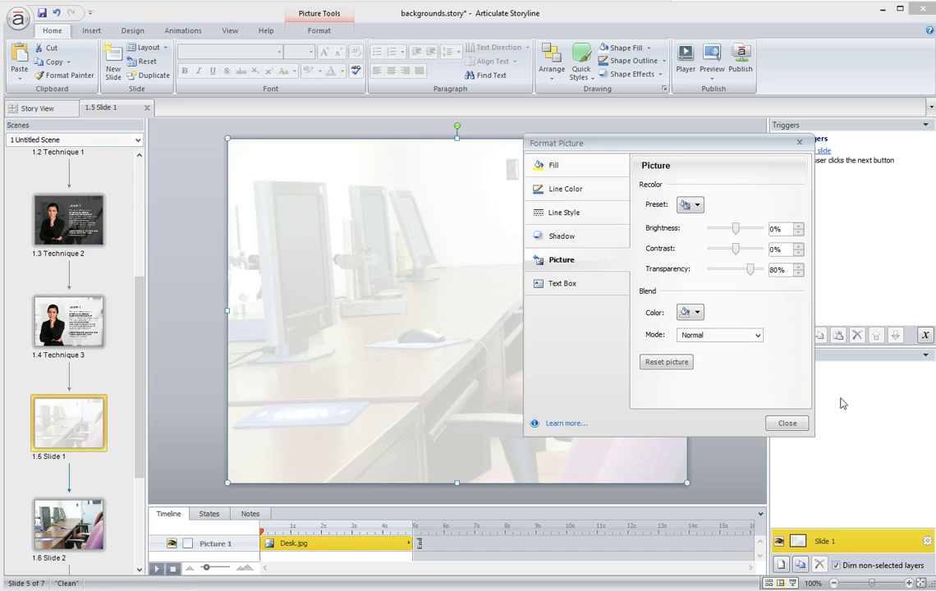
pyautogui.click(787, 422)
# Step: Paste the character and Lesson 1 text box over the faded photo
pyautogui.click(736, 388)
pyautogui.hotkey('ctrl', 'v')
pyautogui.click(728, 363)
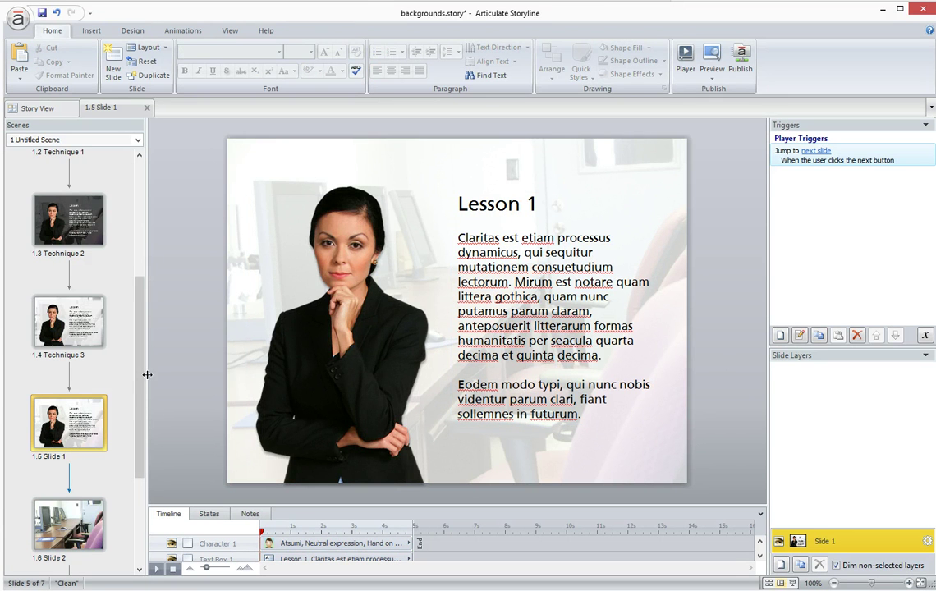
# Step: Scroll the Scenes panel down and open slide 1.6 Slide 2
pyautogui.scroll(-1, 73, 493)
pyautogui.click(76, 498)
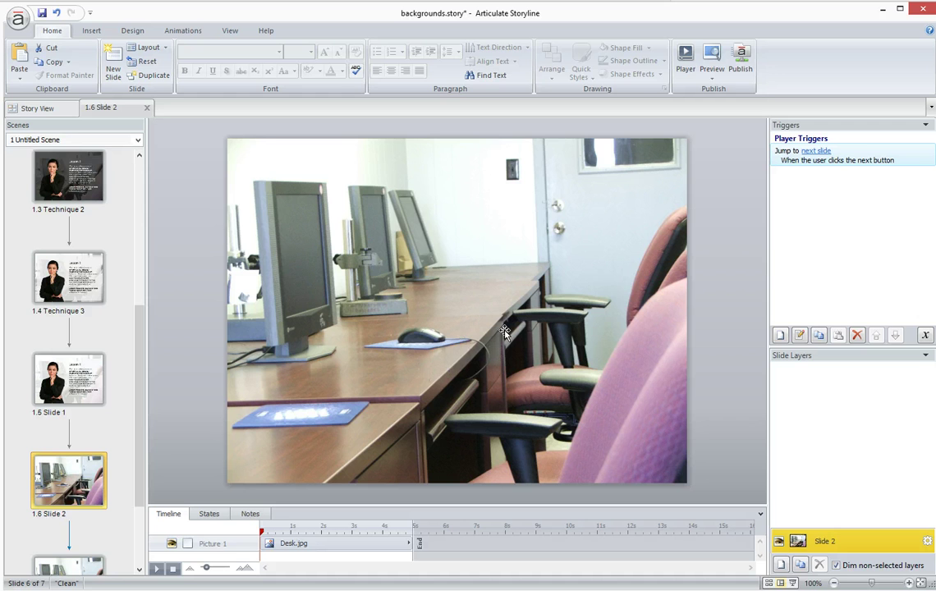
# Step: Blend a dark colour into the Slide 2 desk photo using Soft Light mode
pyautogui.rightClick(317, 154)
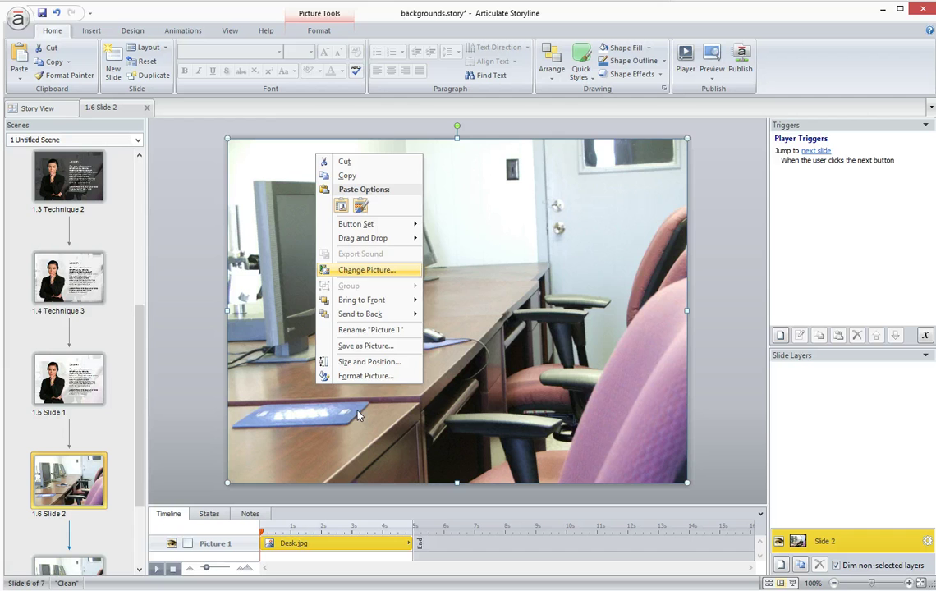
pyautogui.click(361, 376)
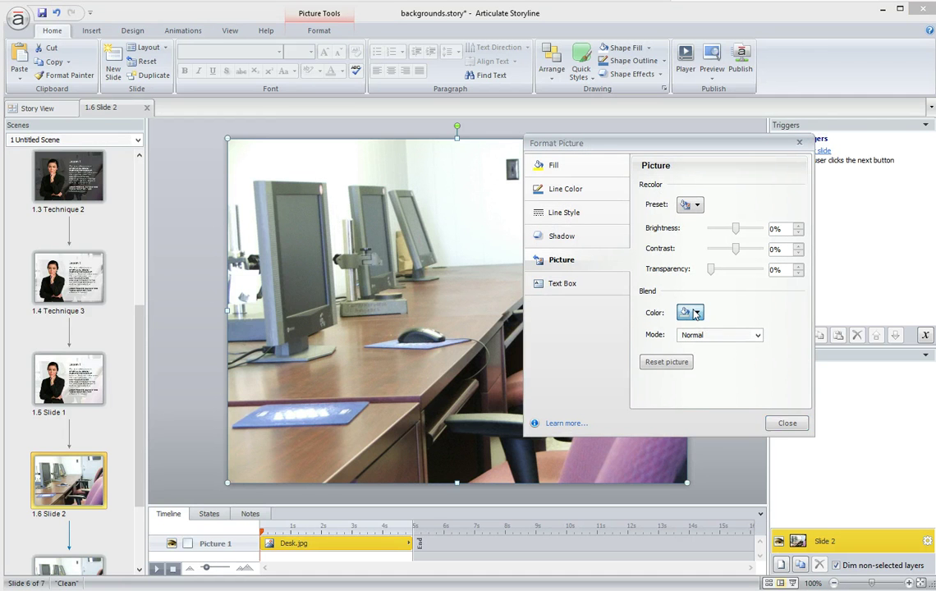
pyautogui.click(692, 312)
pyautogui.click(699, 353)
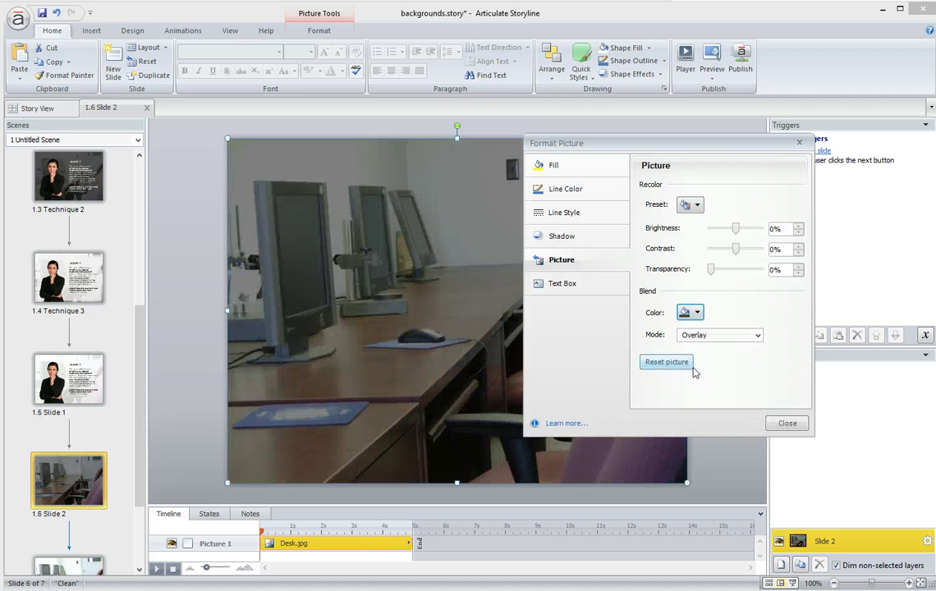
pyautogui.click(703, 338)
pyautogui.click(696, 451)
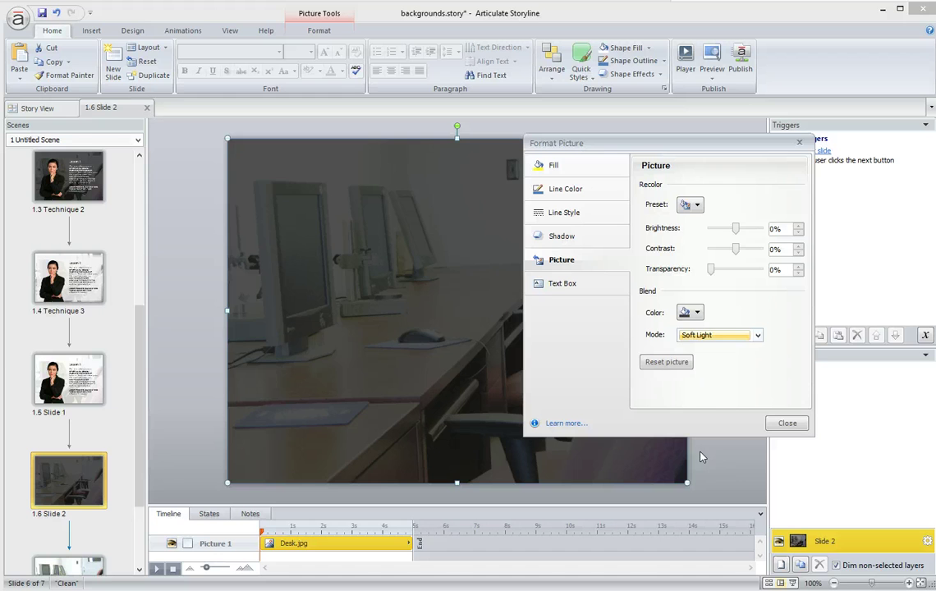
pyautogui.click(786, 424)
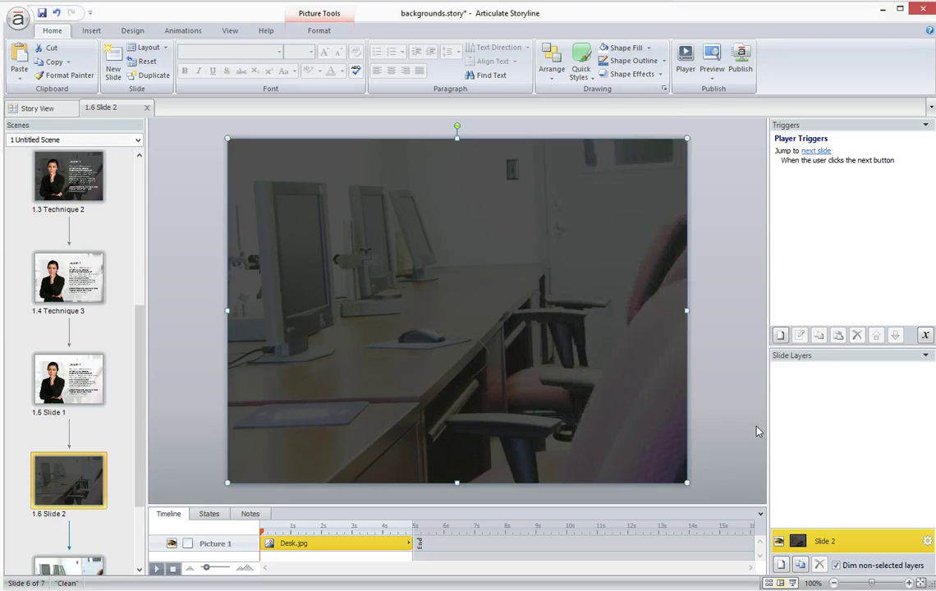
# Step: Paste the character and Lesson 1 text onto Slide 2, then open slide 1.7 Slide 3
pyautogui.click(210, 343)
pyautogui.hotkey('ctrl', 'v')
pyautogui.click(531, 205)
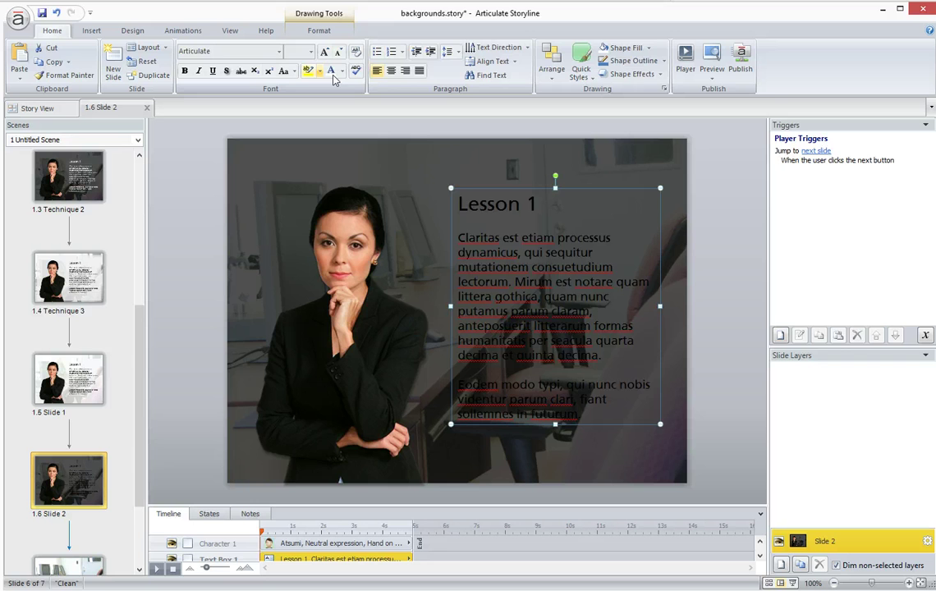
pyautogui.click(739, 292)
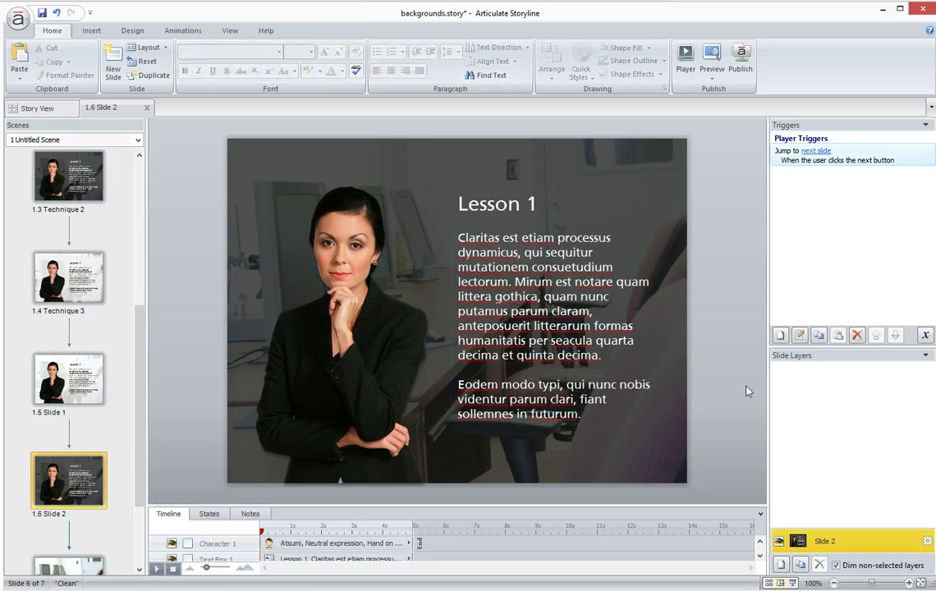
pyautogui.moveTo(139, 369); pyautogui.dragTo(138, 407)
pyautogui.click(66, 526)
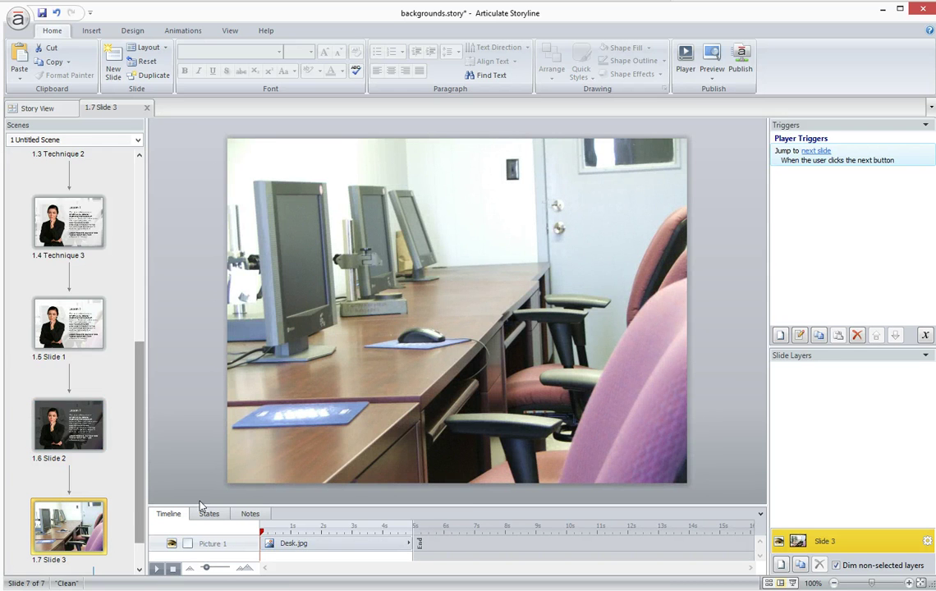
# Step: Recolor the Slide 3 desk photo to Grayscale and make it about 53% transparent
pyautogui.click(302, 384)
pyautogui.rightClick(302, 384)
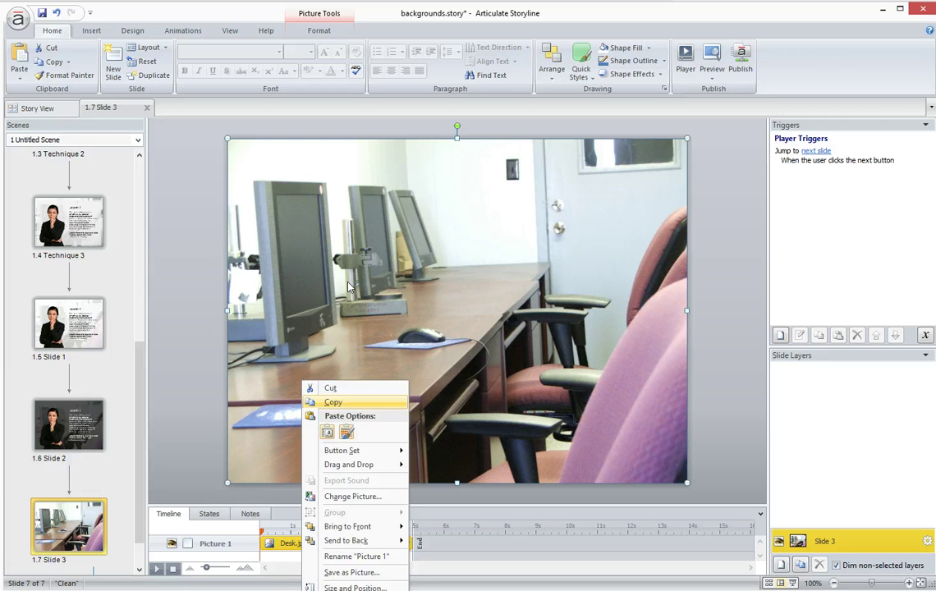
pyautogui.click(310, 164)
pyautogui.rightClick(349, 165)
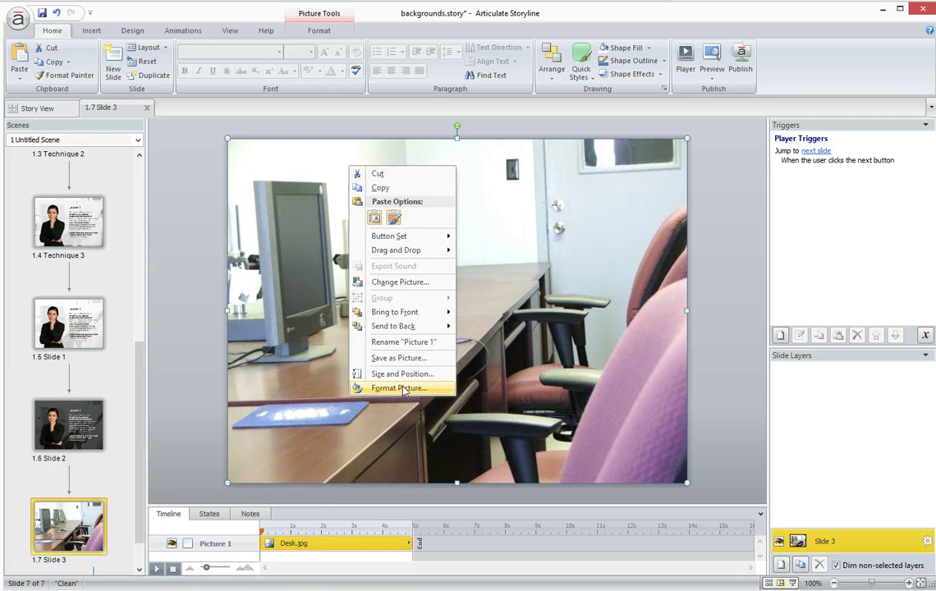
pyautogui.click(400, 388)
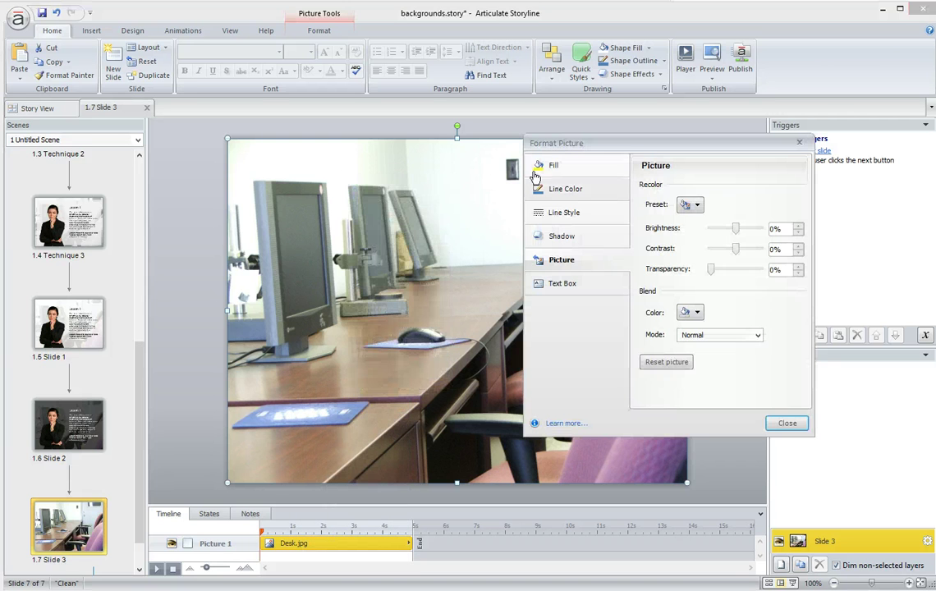
pyautogui.click(690, 204)
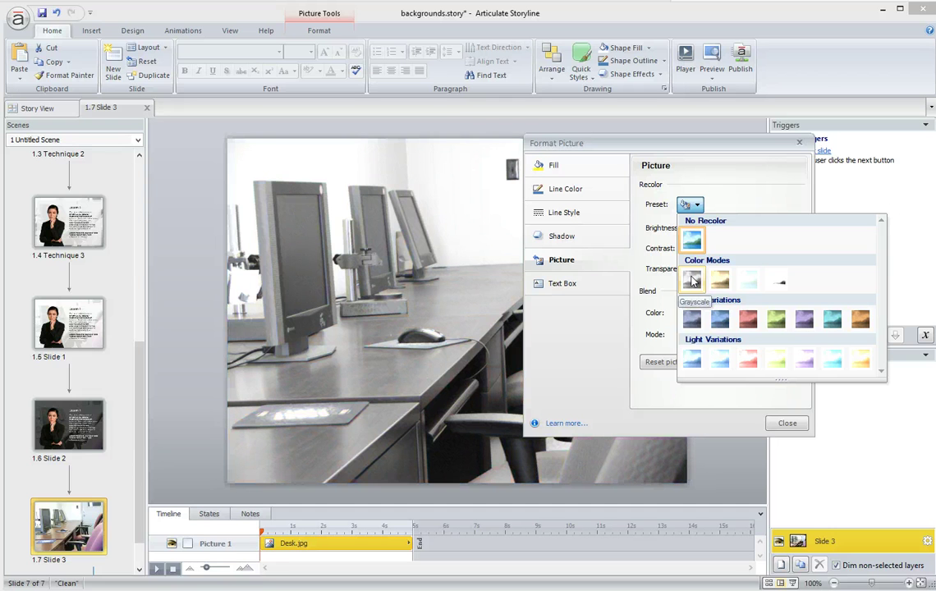
pyautogui.click(694, 283)
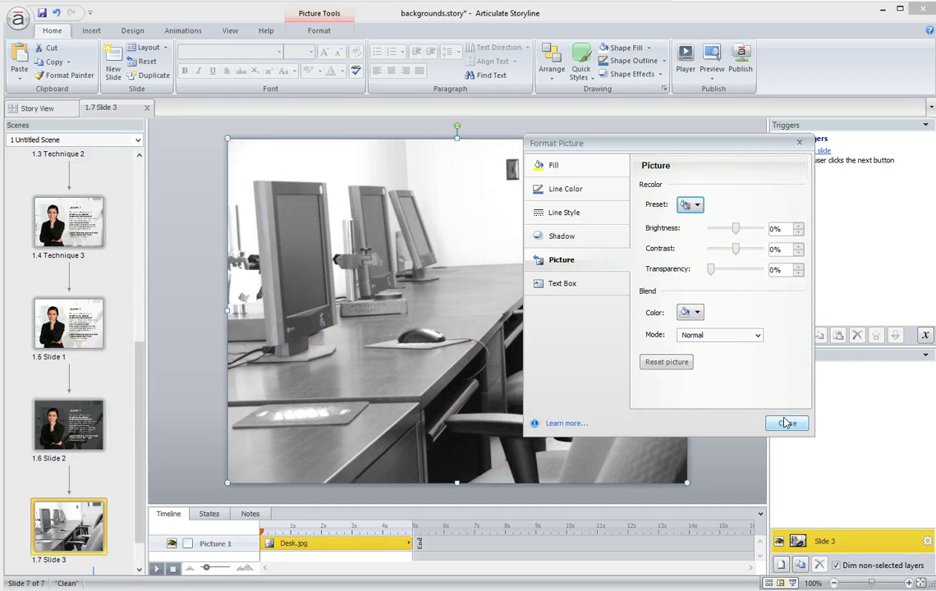
pyautogui.moveTo(712, 270); pyautogui.dragTo(737, 273)
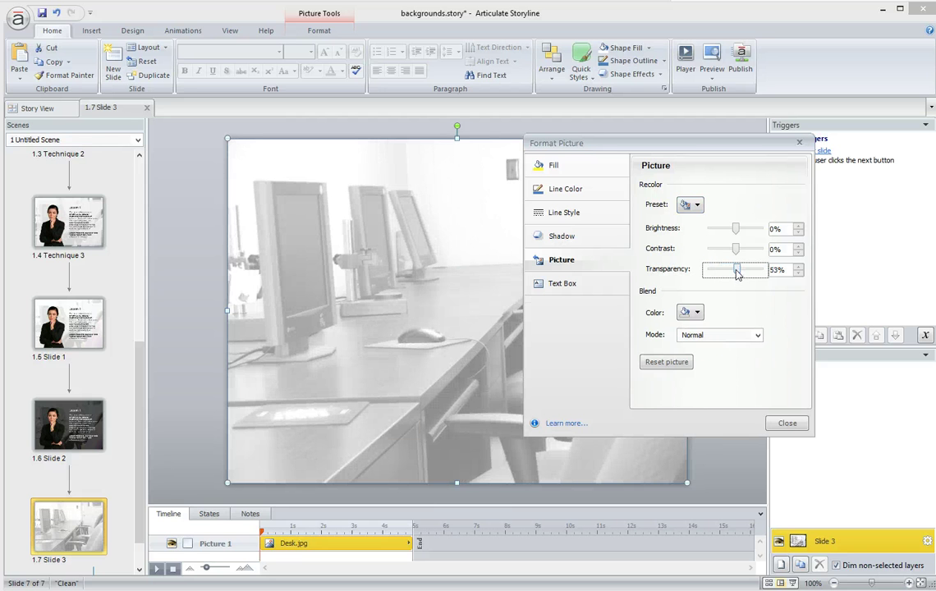
pyautogui.click(785, 423)
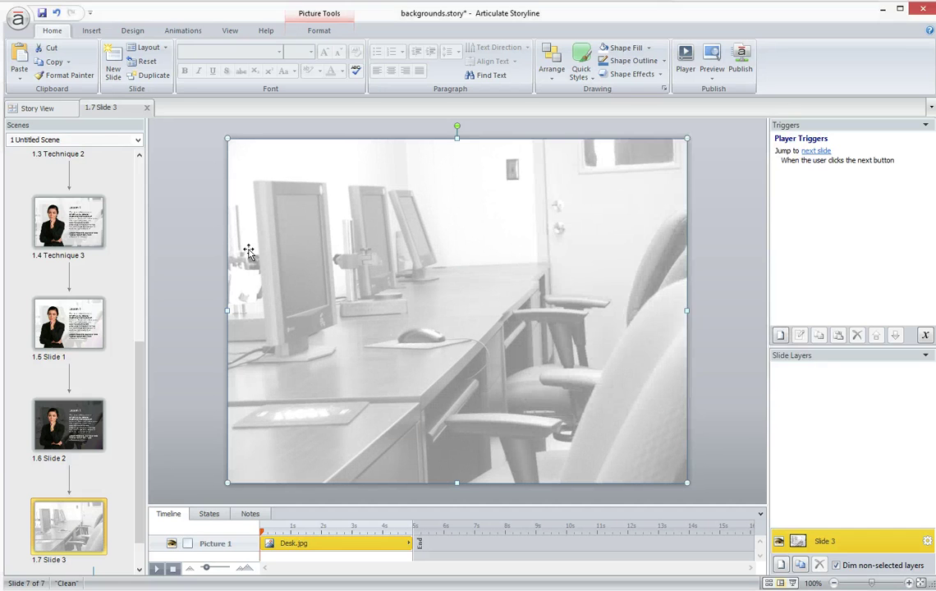
# Step: Draw a rectangle over most of Slide 3, filled white with no outline
pyautogui.click(92, 32)
pyautogui.click(236, 64)
pyautogui.click(232, 125)
pyautogui.moveTo(235, 148); pyautogui.dragTo(680, 479)
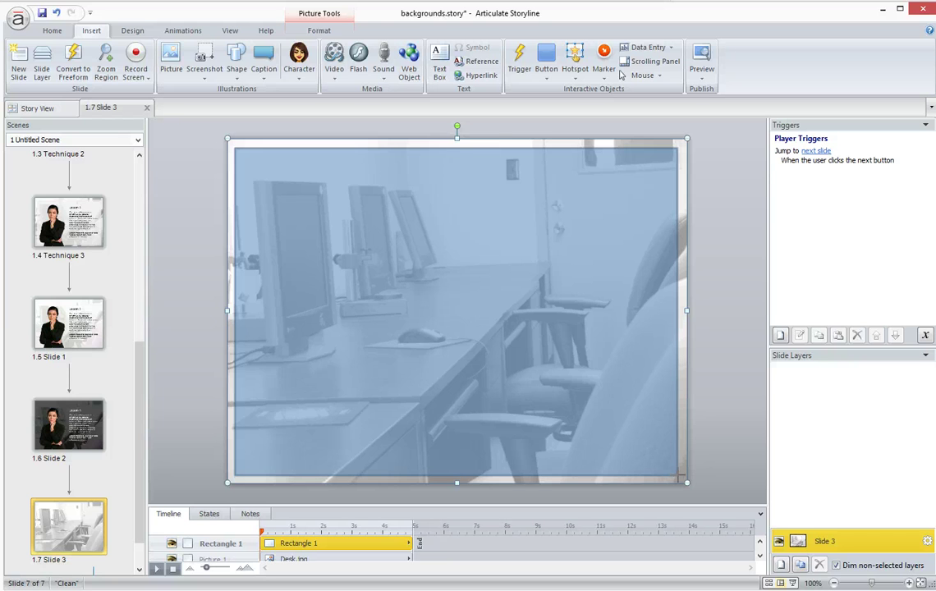
pyautogui.click(52, 31)
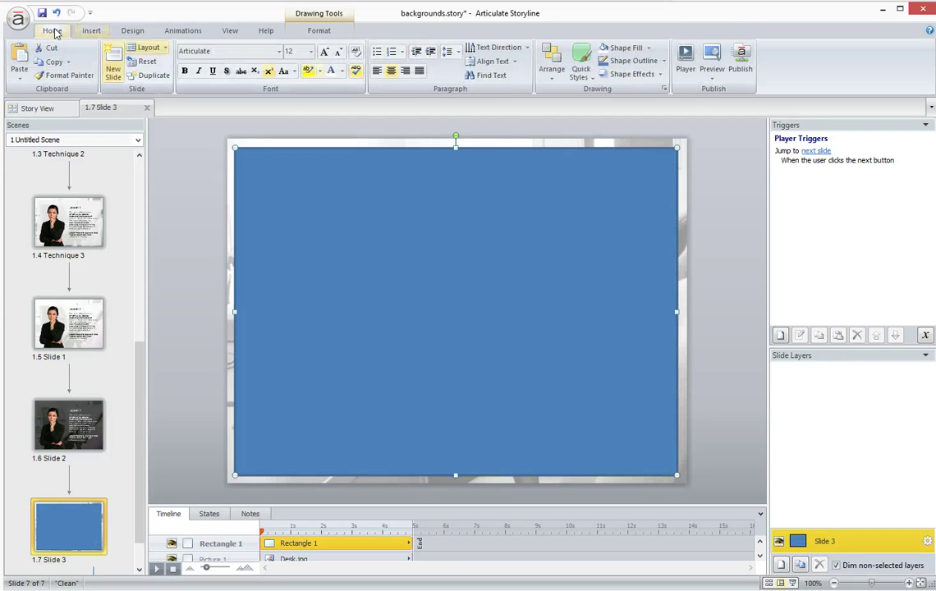
pyautogui.click(624, 47)
pyautogui.click(663, 60)
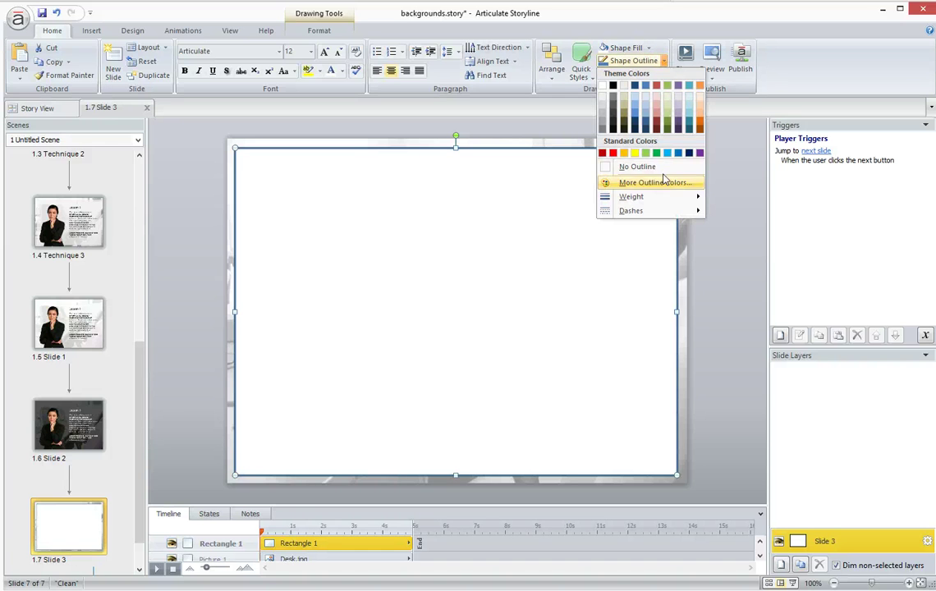
pyautogui.click(637, 167)
# Step: Set the white rectangle's fill transparency to 26% via Format Shape
pyautogui.rightClick(434, 298)
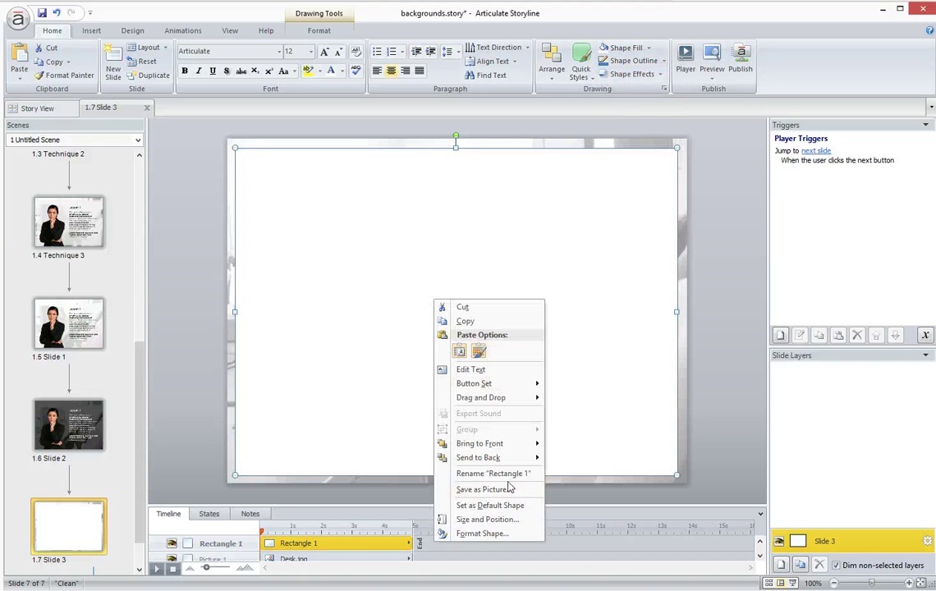
pyautogui.click(484, 534)
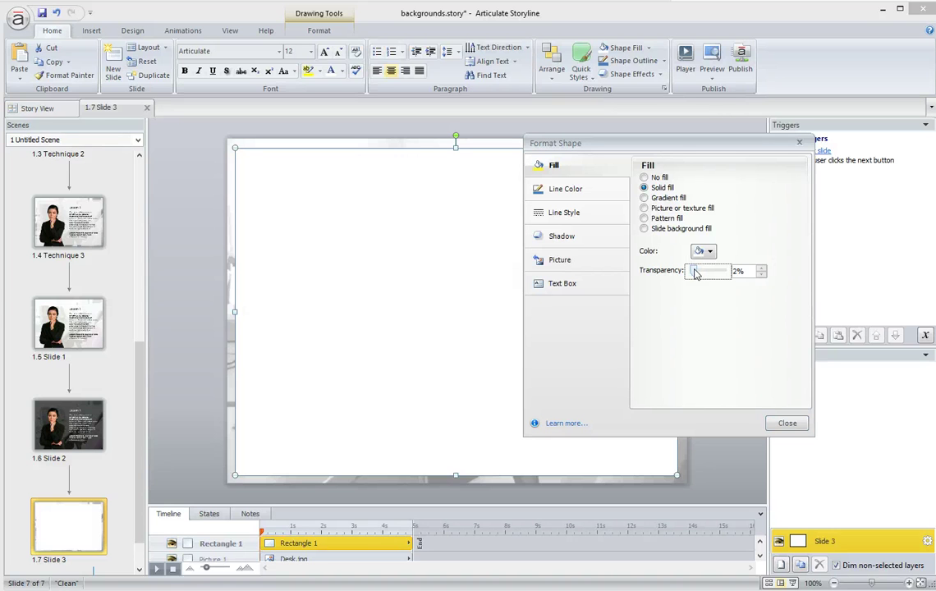
pyautogui.moveTo(694, 271); pyautogui.dragTo(702, 276)
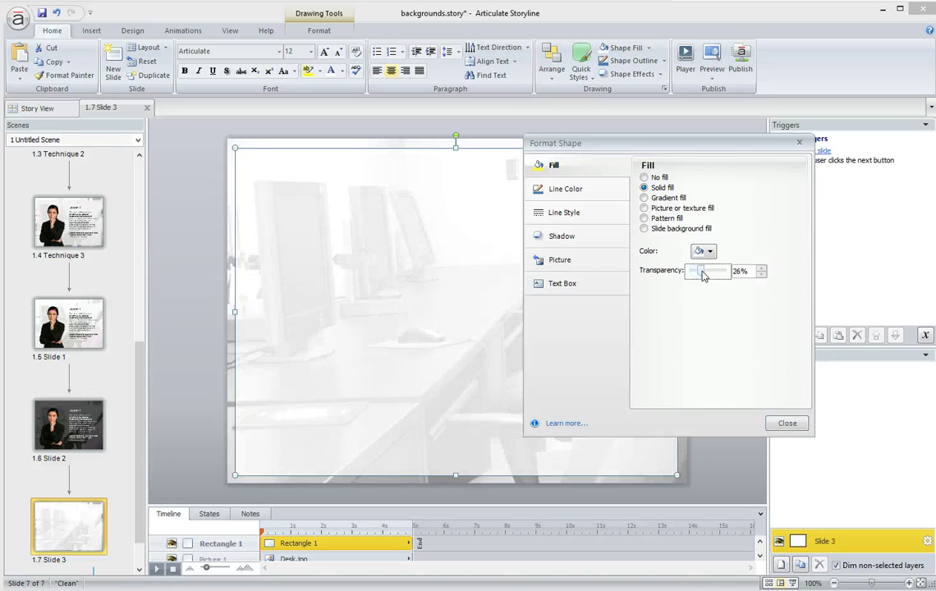
pyautogui.click(789, 425)
pyautogui.click(706, 383)
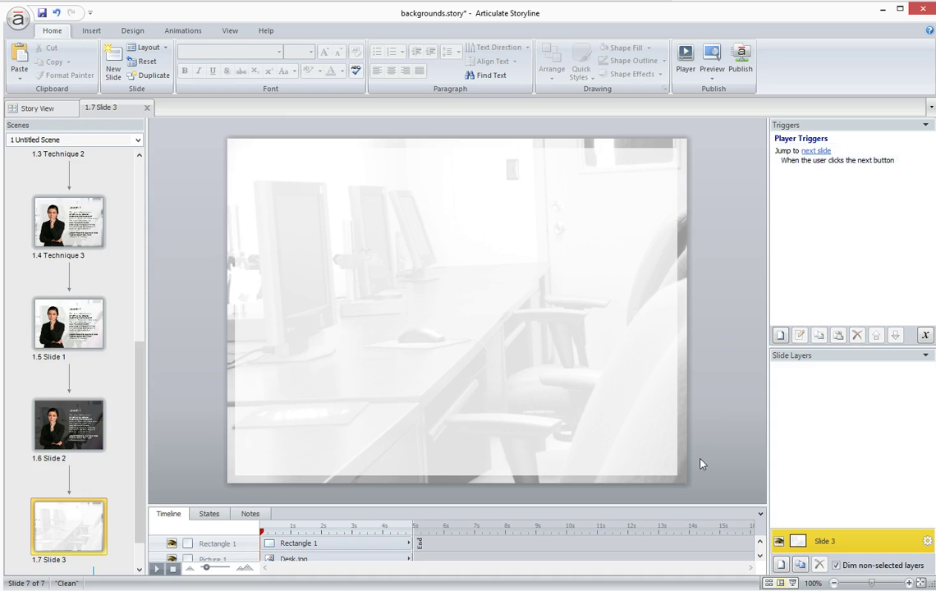
# Step: Paste the character and Lesson 1 text box onto Slide 3 and deselect them
pyautogui.hotkey('ctrl', 'v')
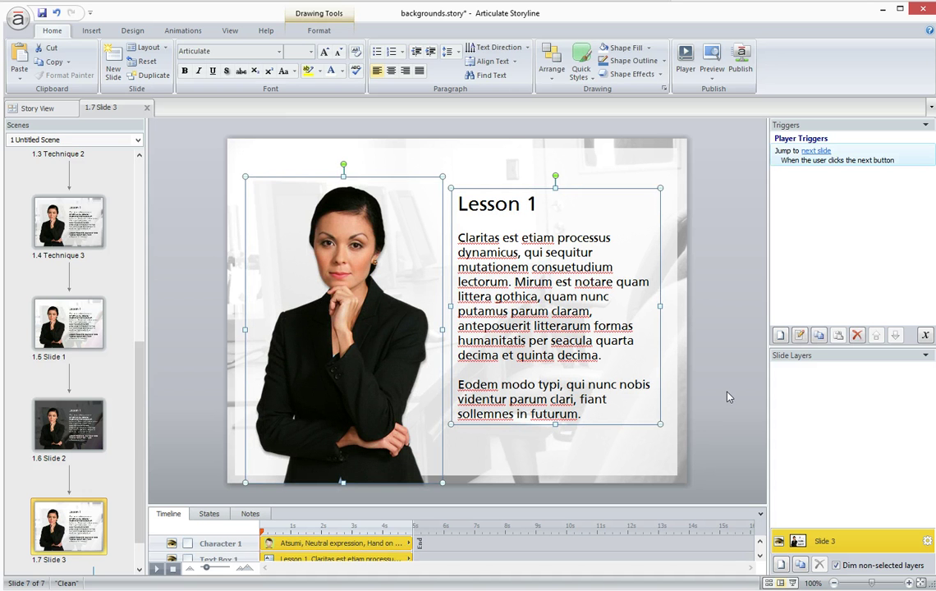
pyautogui.click(725, 397)
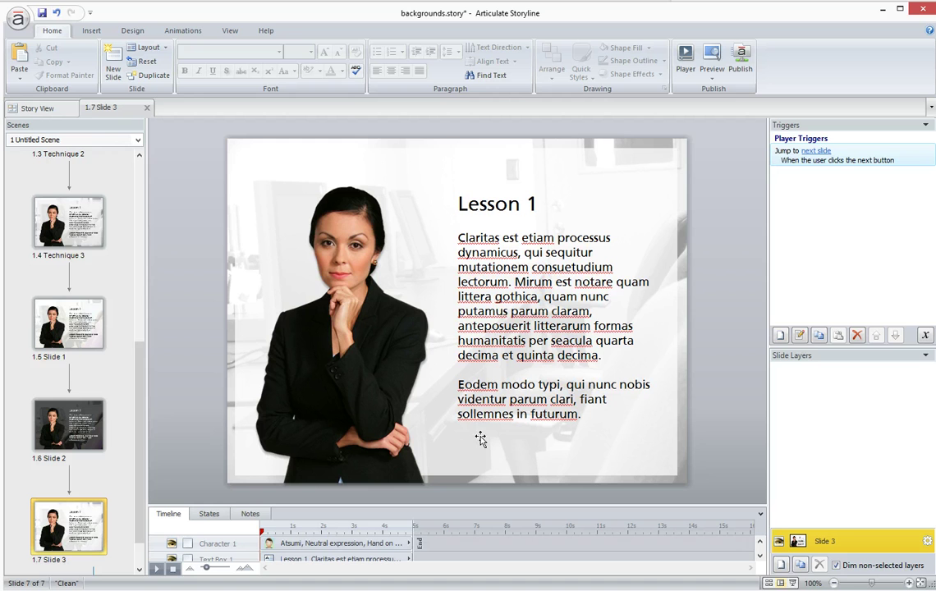